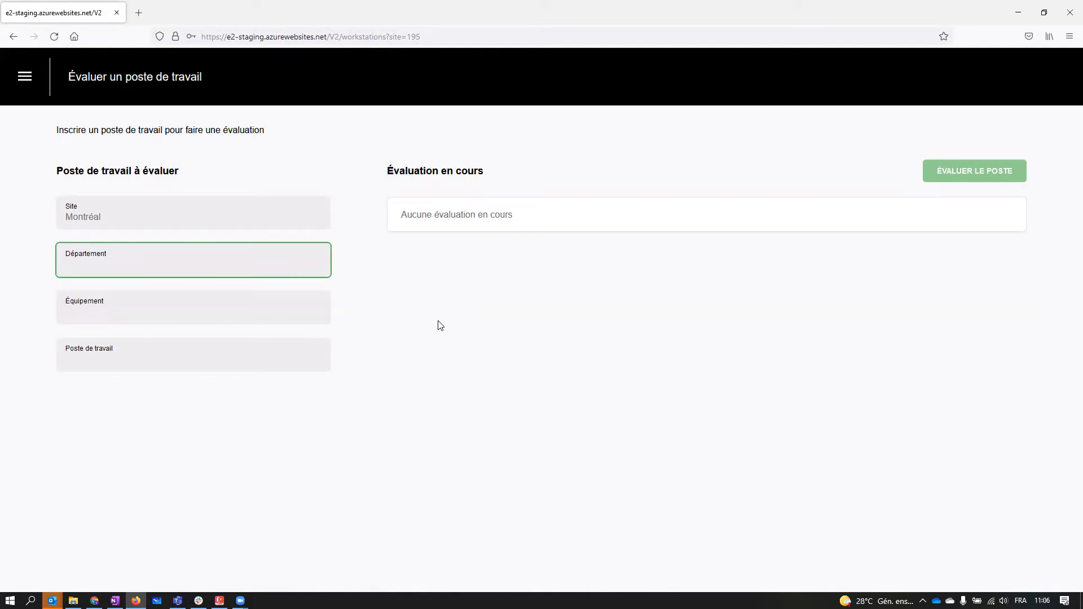
# - Register the workstation with department Emballage, equipment Convoyeur A and workstation Emballeur A, and start its evaluation
pyautogui.write('Emballage')
pyautogui.click(95, 321)
pyautogui.write('Convoyeur ')
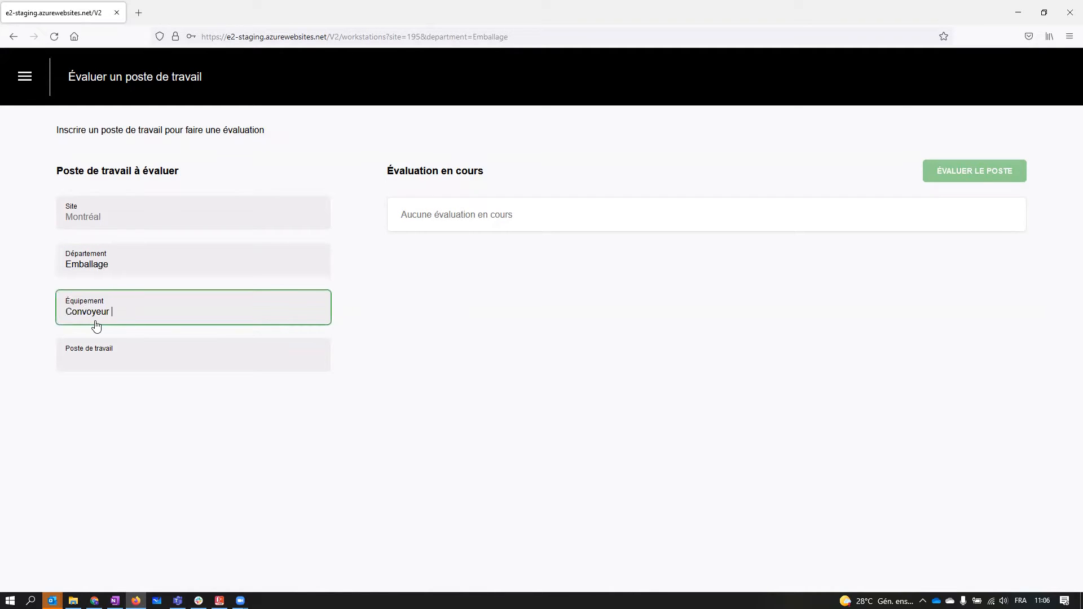
pyautogui.write('A')
pyautogui.click(113, 357)
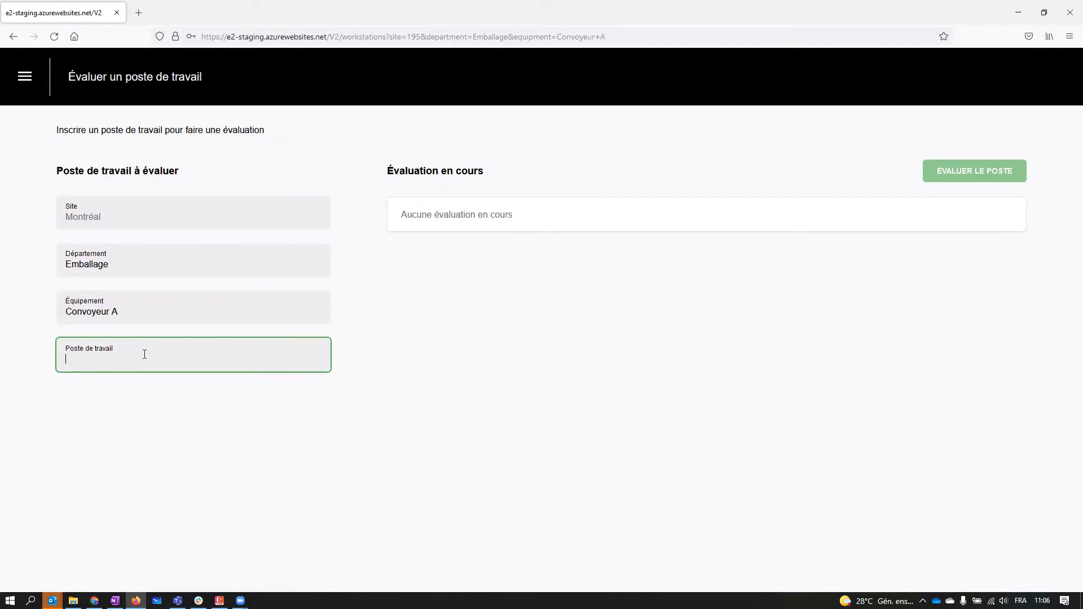
pyautogui.write('Emballeur A')
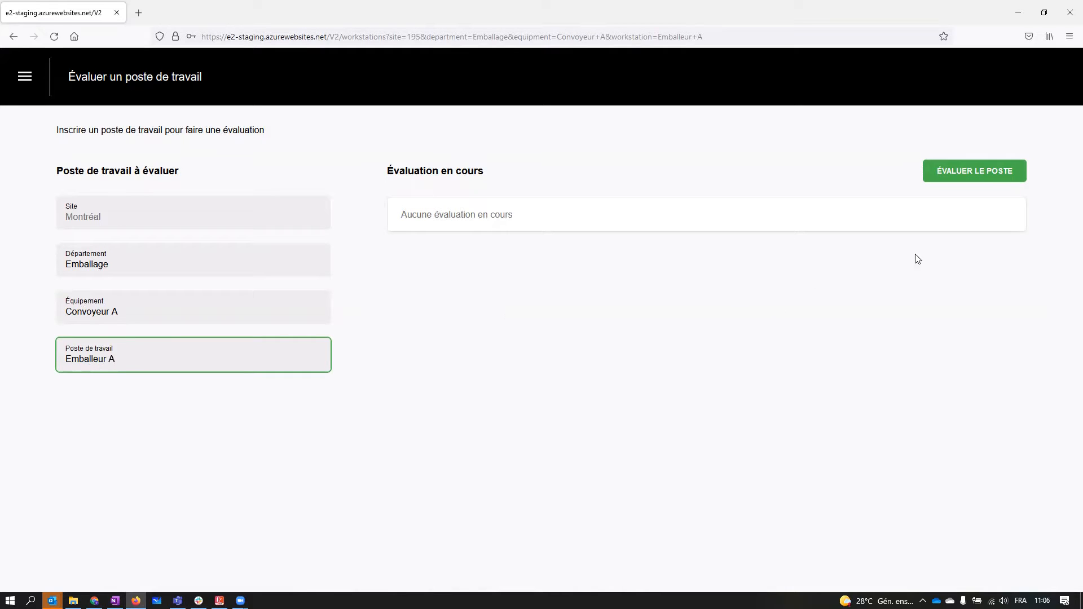
pyautogui.click(985, 175)
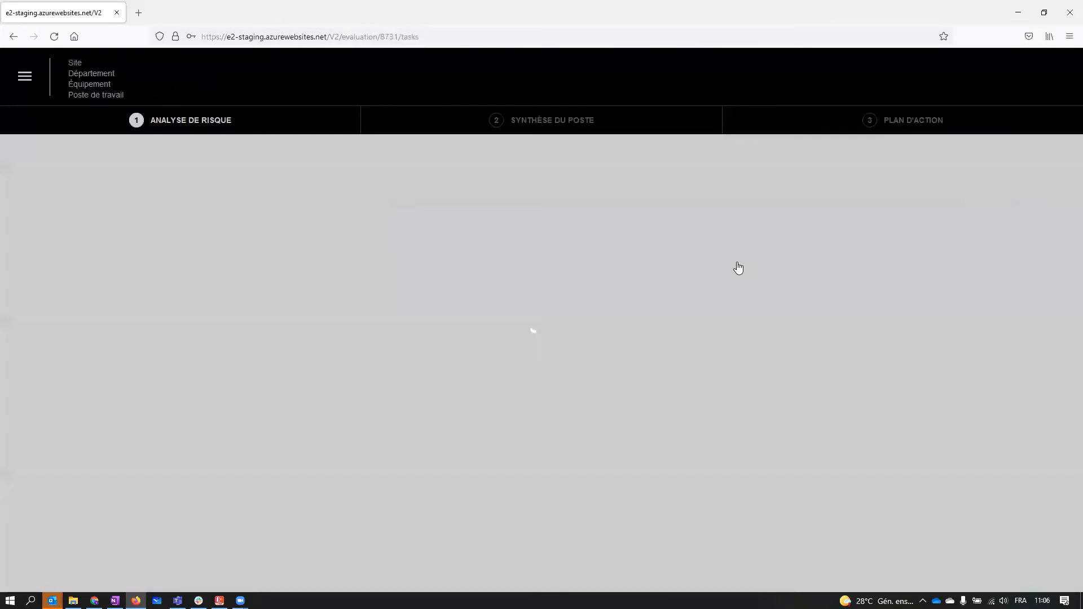
# - Describe the new task as "Saisir les pièces sur le convoyeur"
pyautogui.click(266, 256)
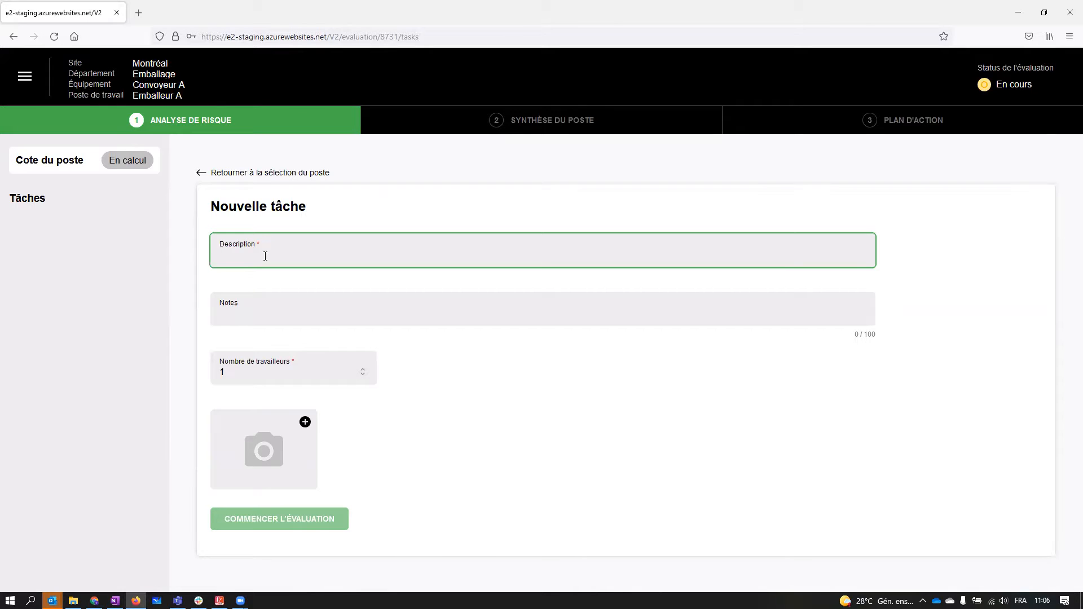
pyautogui.write('Saisir')
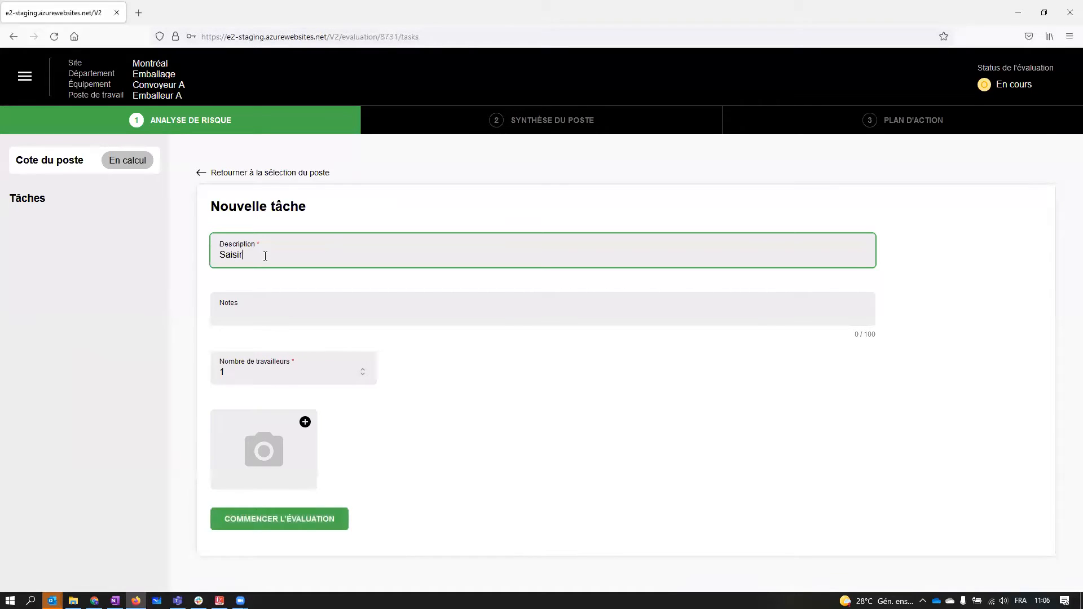
pyautogui.write(' les pièces sur le cn')
pyautogui.write('nvoyeur')
# - Enter the task note "10 pièces par minute, 3 heures par quart"
pyautogui.click(257, 311)
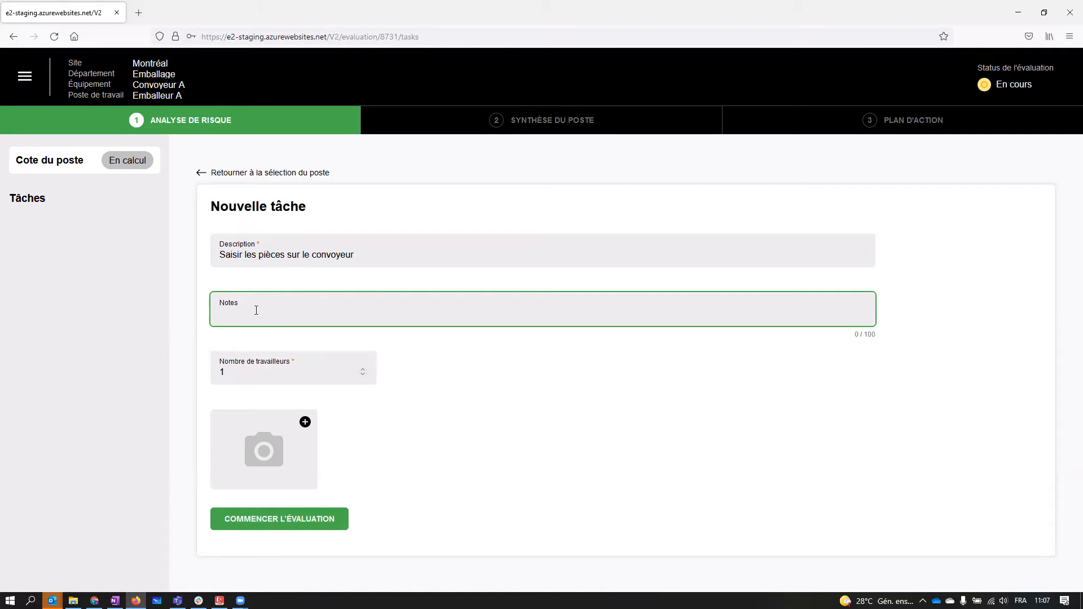
pyautogui.write('10 pièces par minutes, 3 heures par quart')
pyautogui.click(308, 314)
pyautogui.press('BackSpace')
# - Set the task's number of workers to 2
pyautogui.click(470, 393)
pyautogui.click(244, 380)
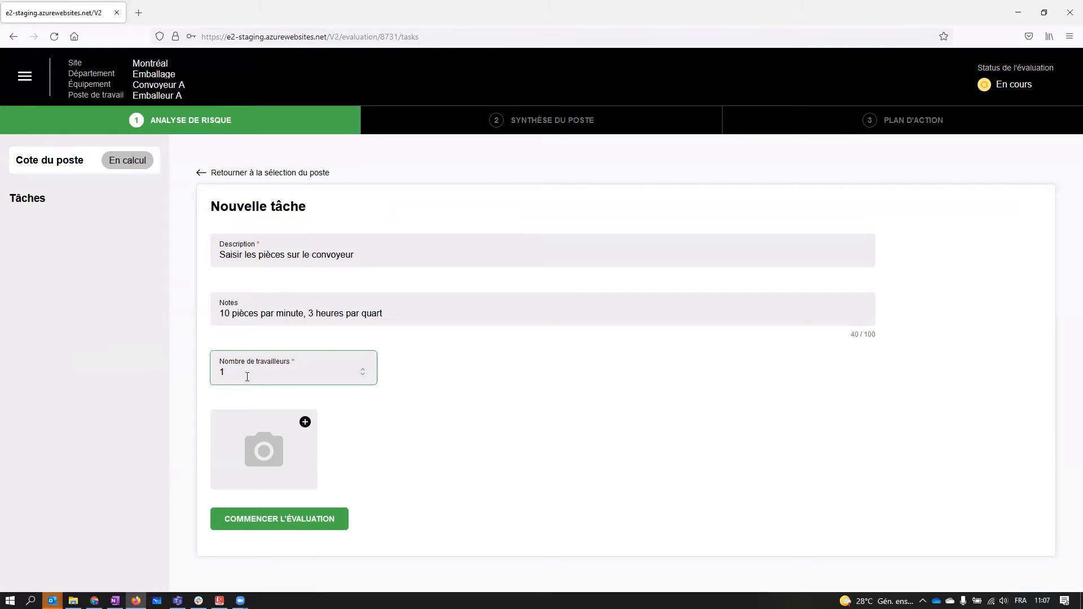
pyautogui.click(363, 369)
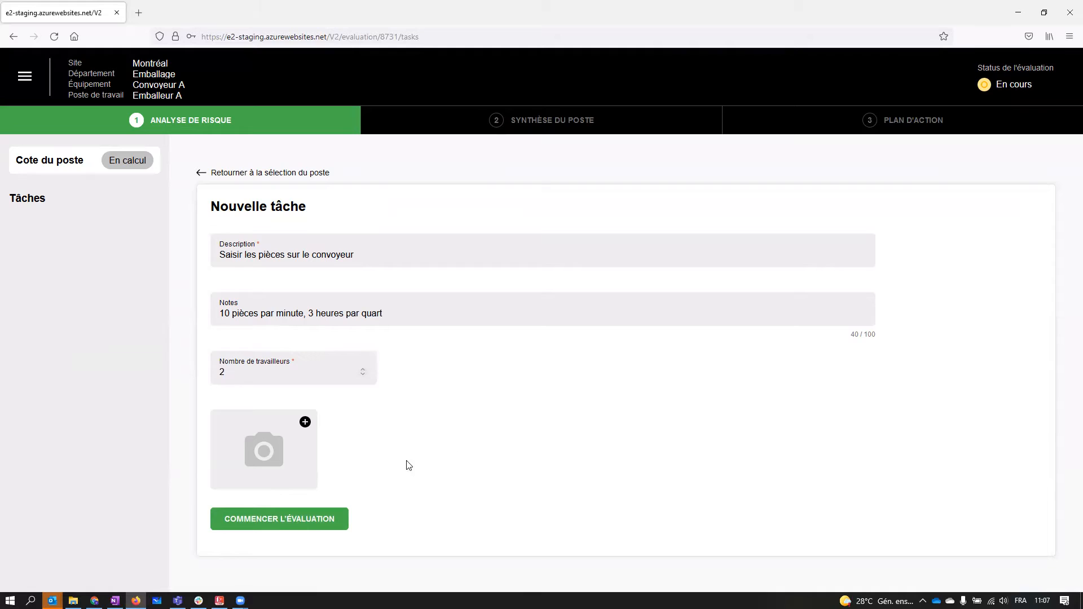
# - Attach the workstation photo to the task and start the task's evaluation
pyautogui.click(305, 423)
pyautogui.doubleClick(283, 110)
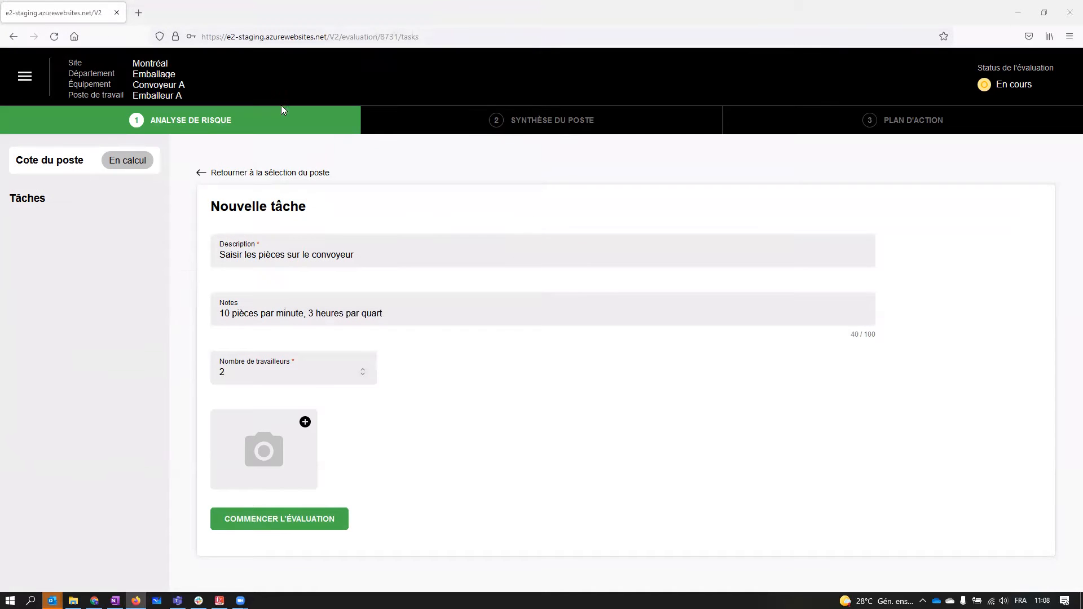
pyautogui.click(305, 519)
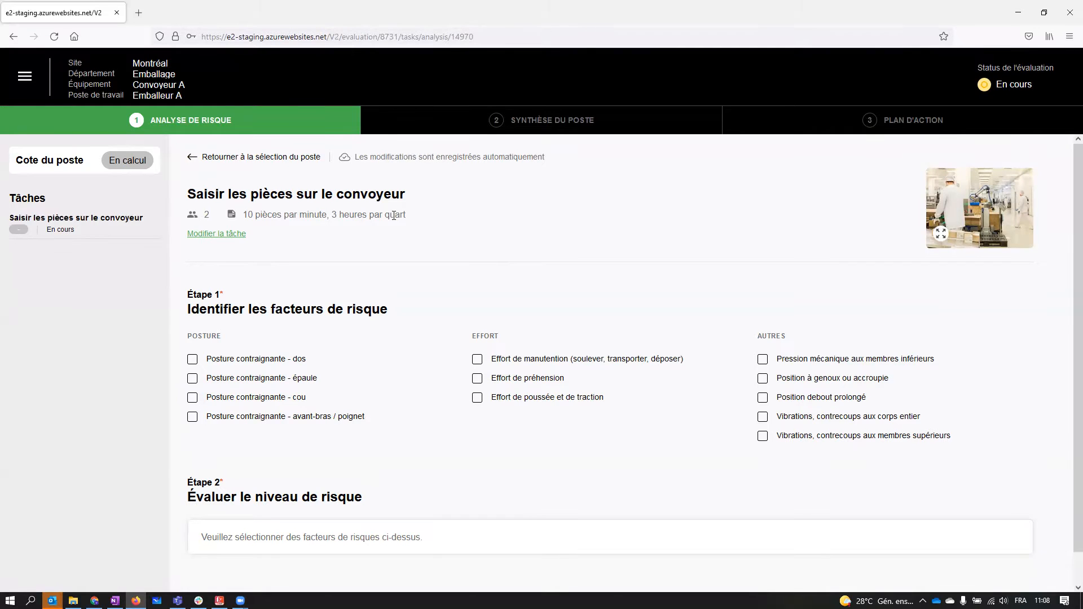
# - Review the task's details in its edit form and return to the evaluation
pyautogui.click(215, 234)
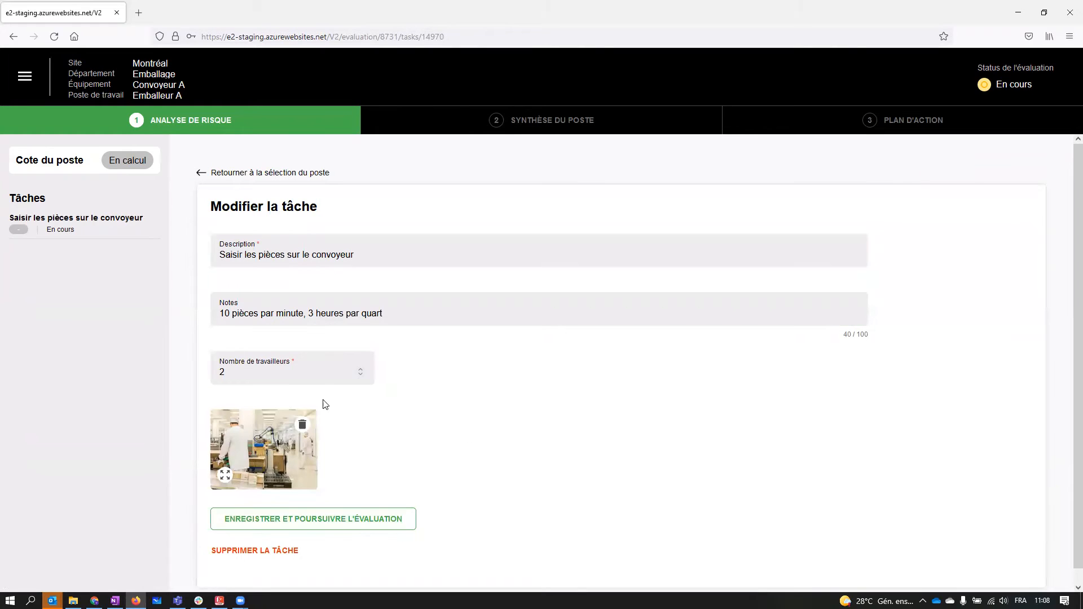
pyautogui.click(344, 520)
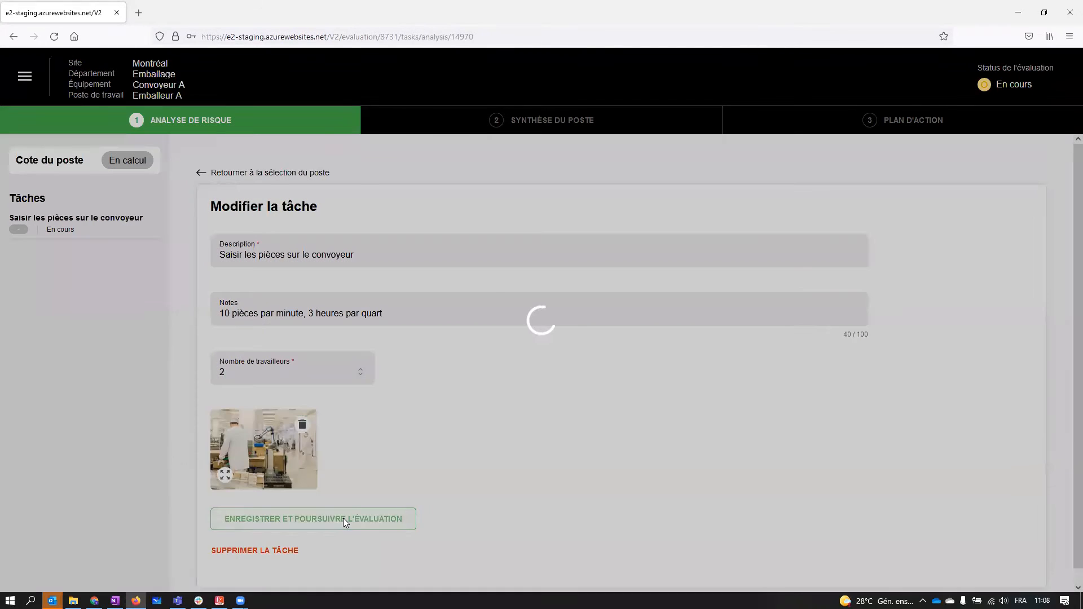
# - Mark "Posture contraignante - dos" and "Posture contraignante - épaule" as the task's risk factors
pyautogui.scroll(-1, 408, 358)
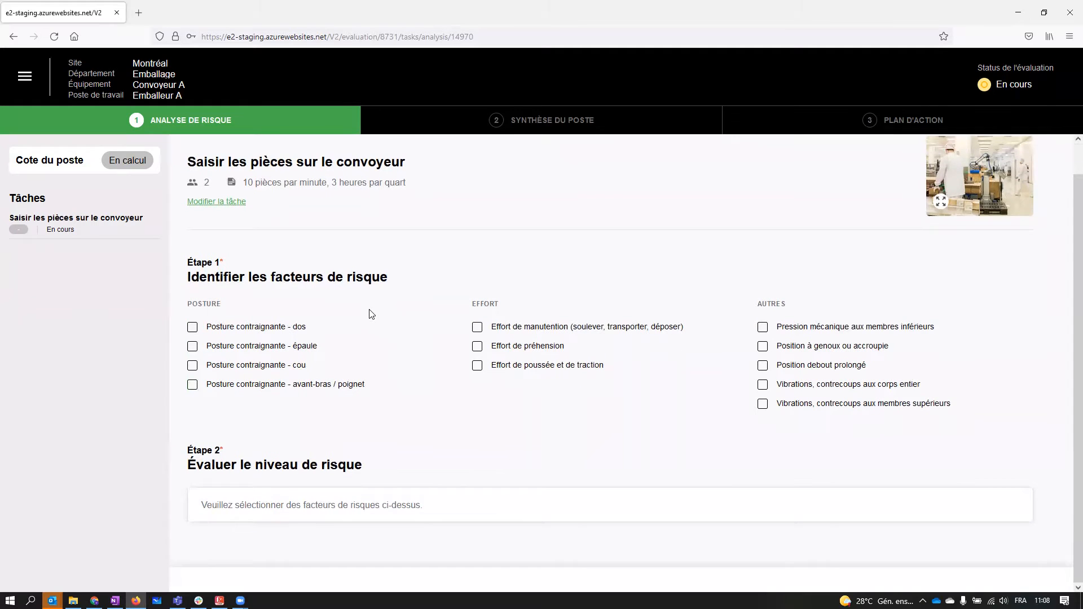
pyautogui.click(202, 332)
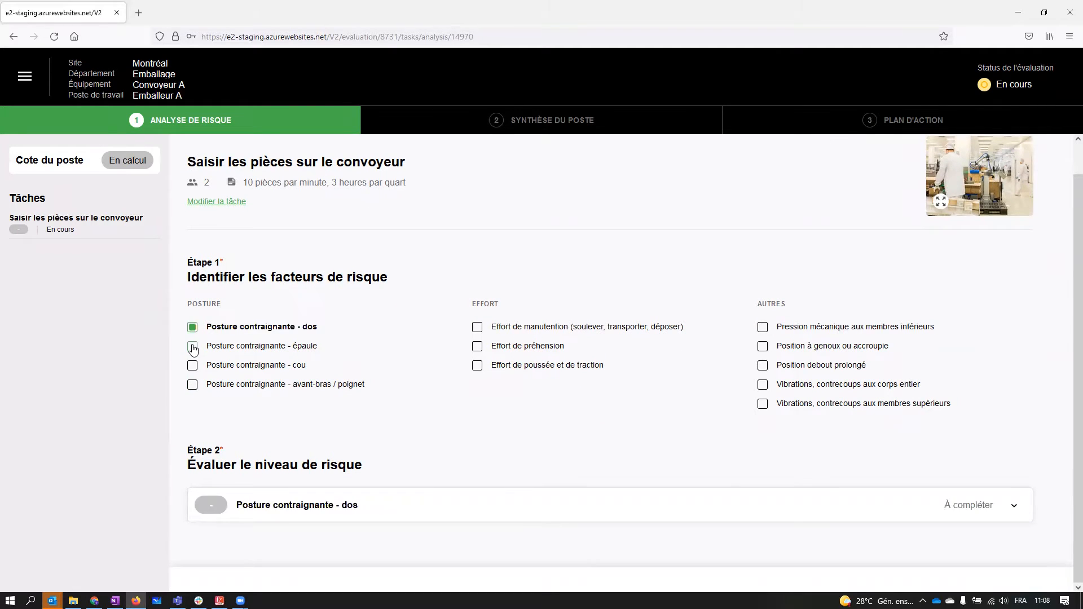
pyautogui.click(193, 347)
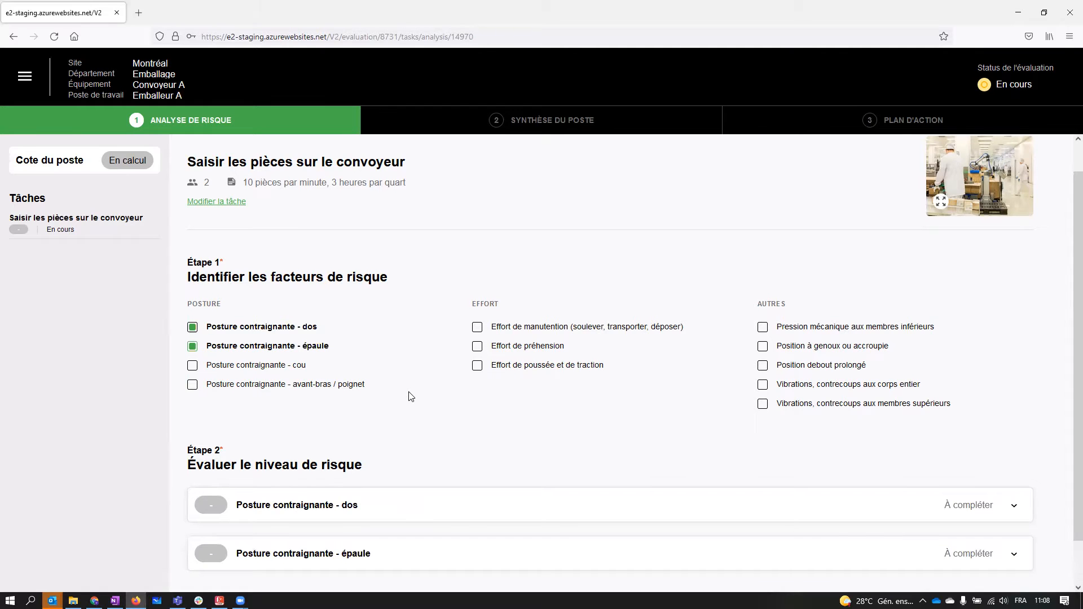
# - For the back posture, set the intensity to "Flexion de faible amplitude (0 à <20°)" and the holding duration to "Mouvements dynamiques"
pyautogui.scroll(-2, 411, 397)
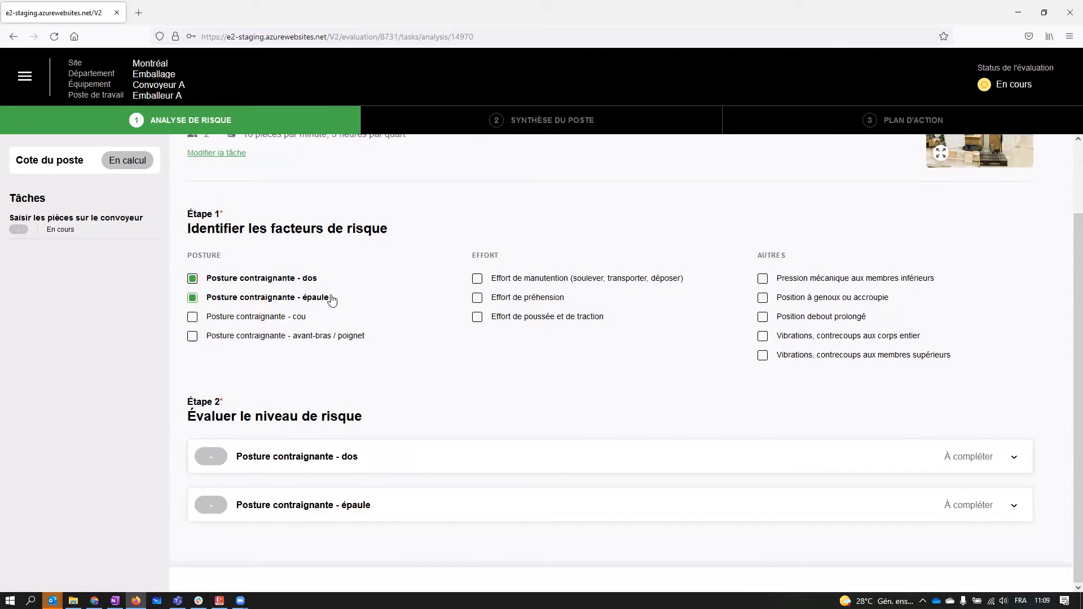
pyautogui.click(325, 464)
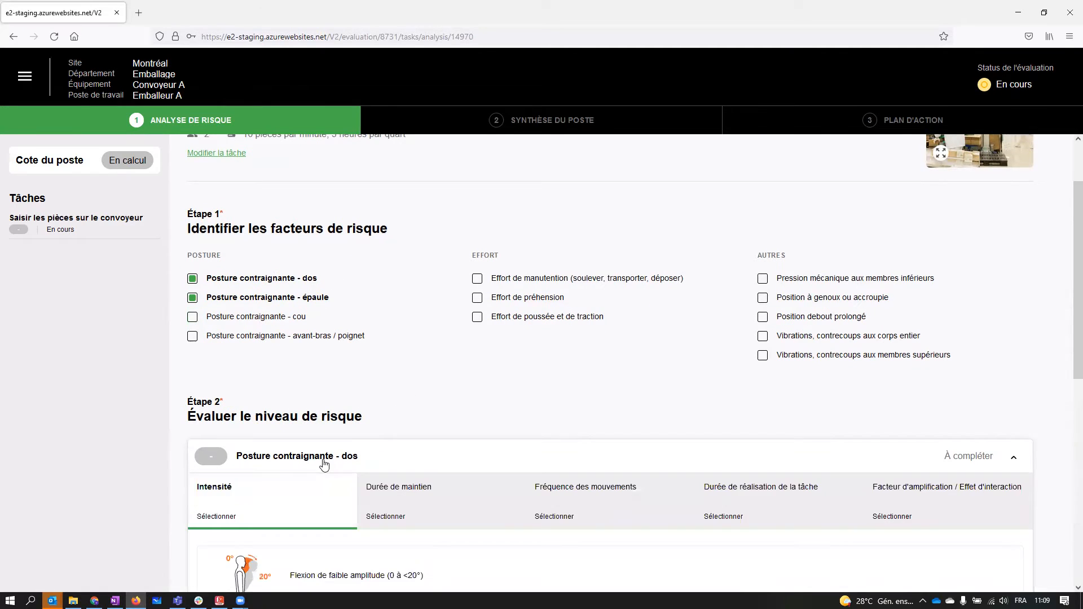
pyautogui.scroll(-5, 452, 428)
pyautogui.scroll(1, 454, 430)
pyautogui.scroll(-1, 454, 429)
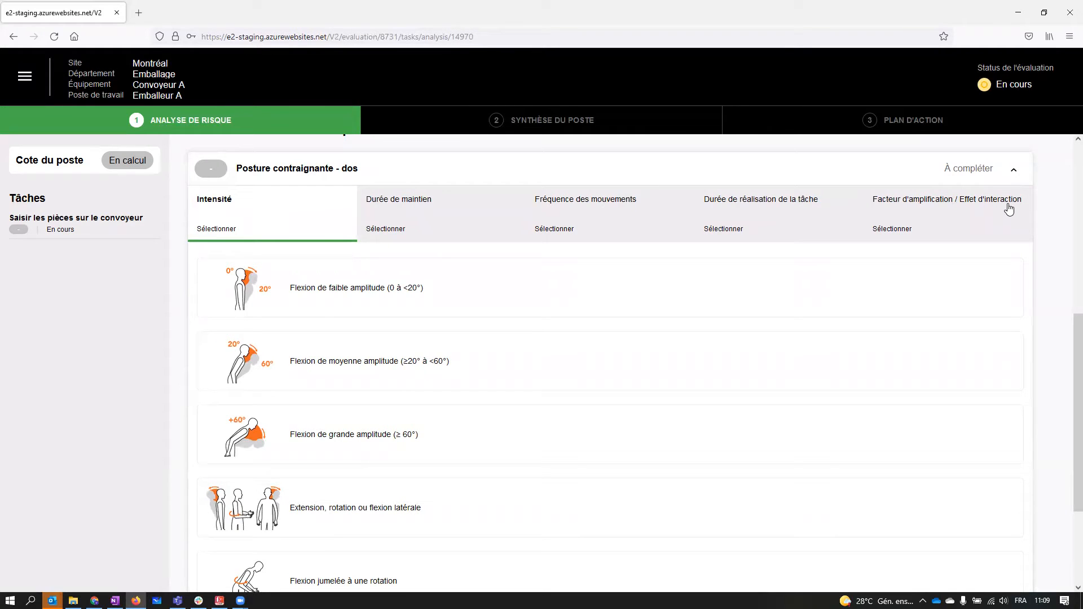
pyautogui.scroll(-1, 493, 384)
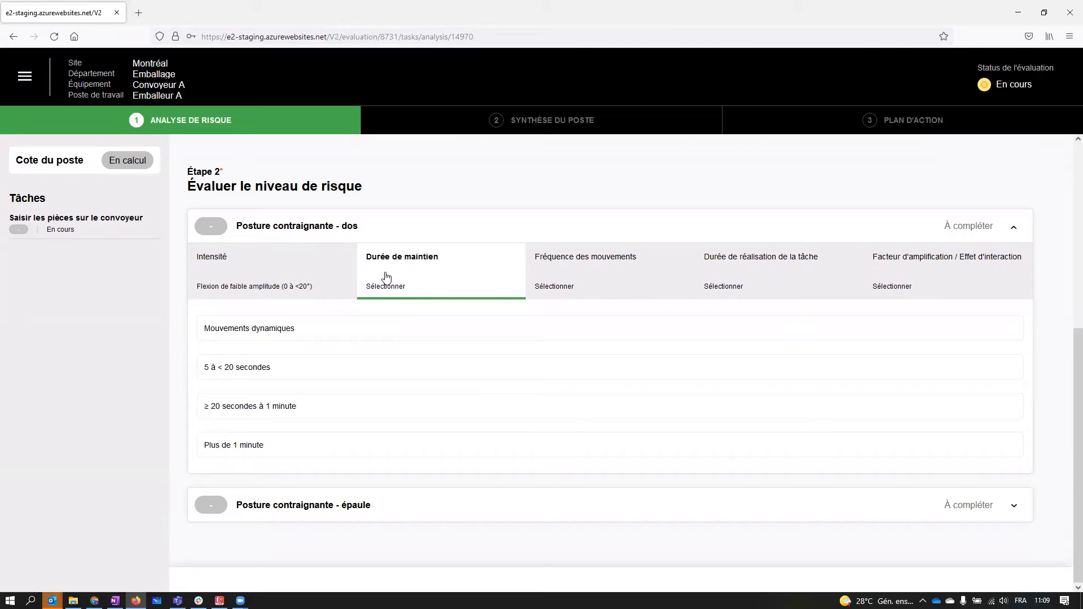
pyautogui.click(256, 330)
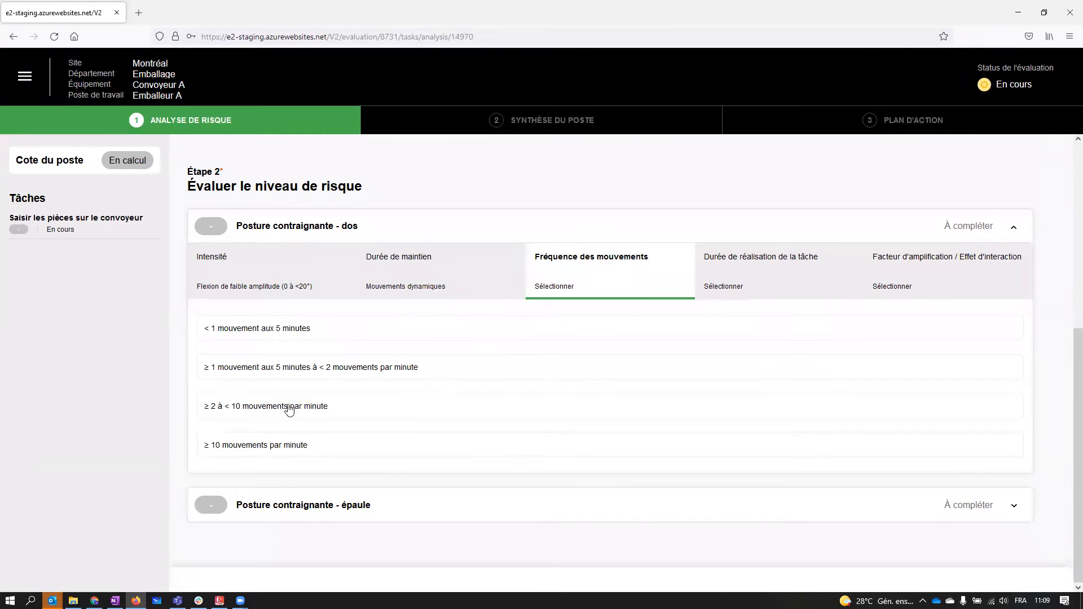
# - Rate the back posture at "≥ 2 à < 10 mouvements par minute" and "≥ 2 à 4 heures par jour", with amplification factor "Aucun"
pyautogui.click(289, 409)
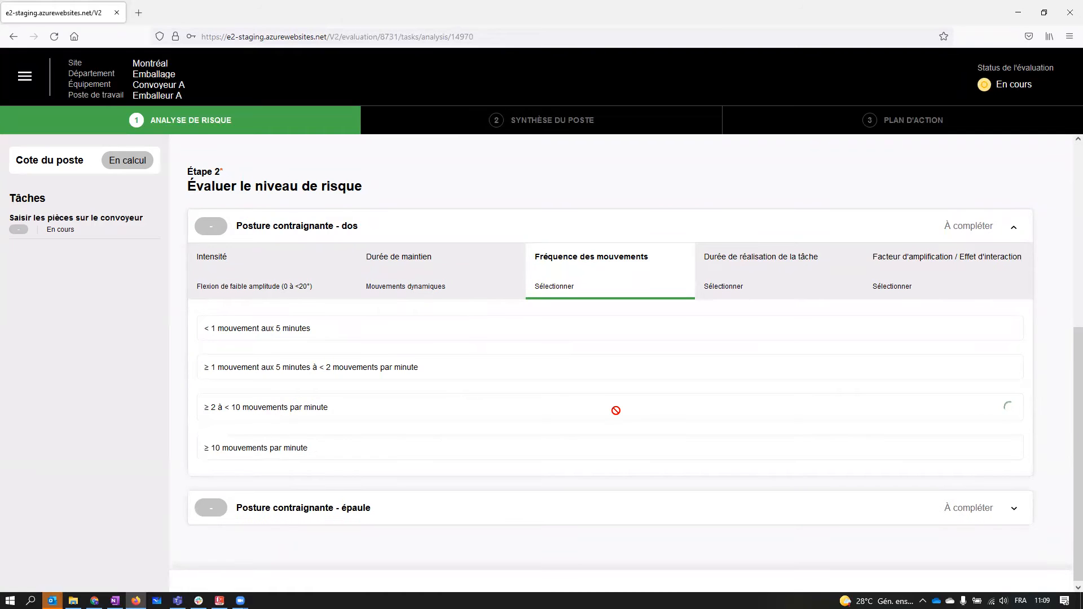
pyautogui.click(281, 406)
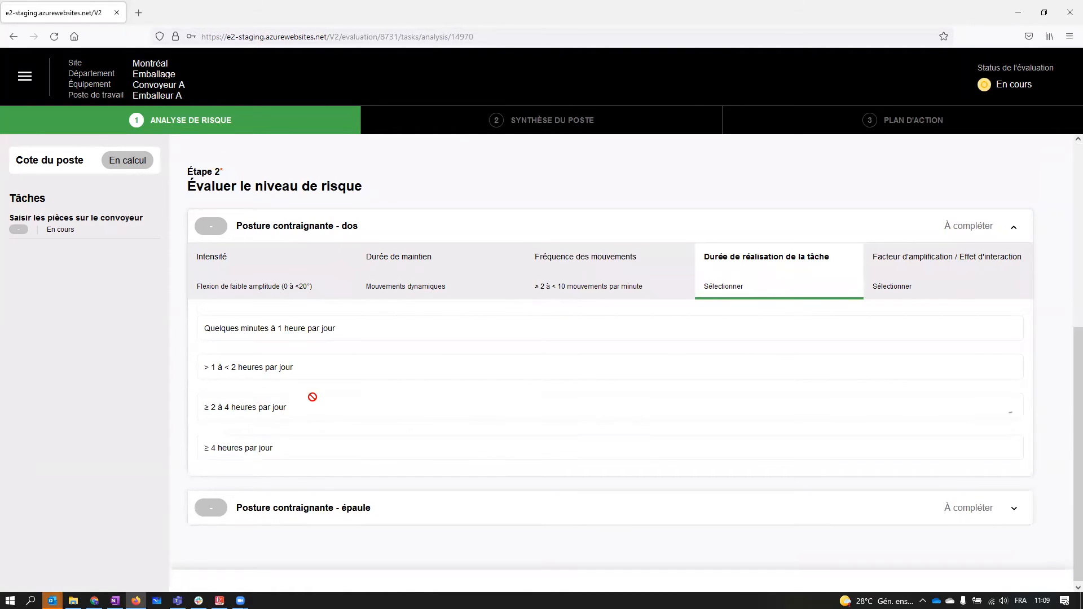
pyautogui.click(234, 320)
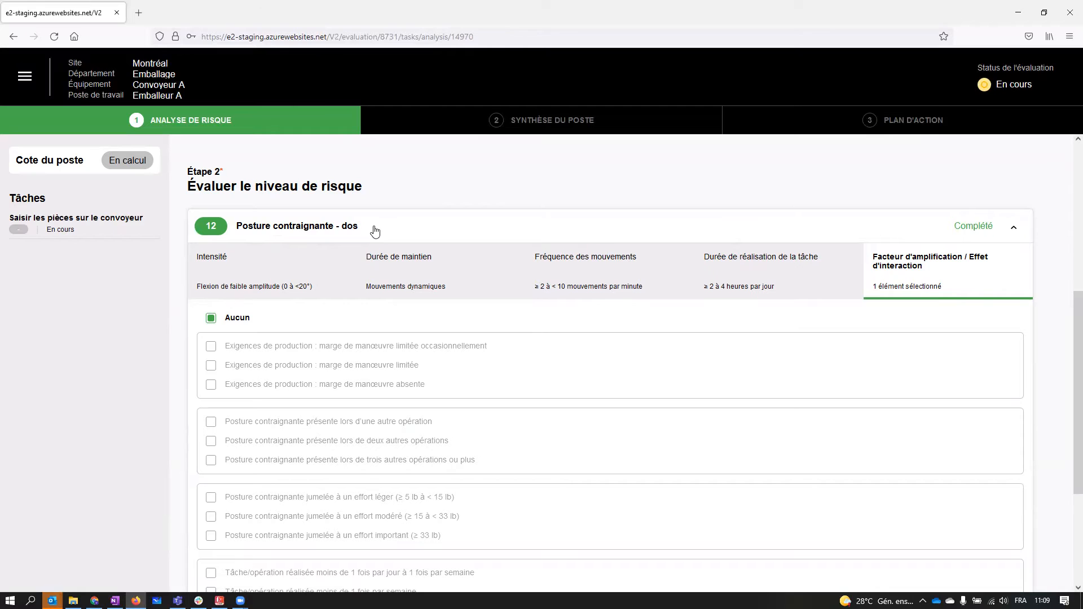
# - For the shoulder posture, set the intensity to "Flexion/abduction de faible amplitude (0 à <20°)" and the holding duration to "Mouvements dynamiques"
pyautogui.scroll(-3, 379, 235)
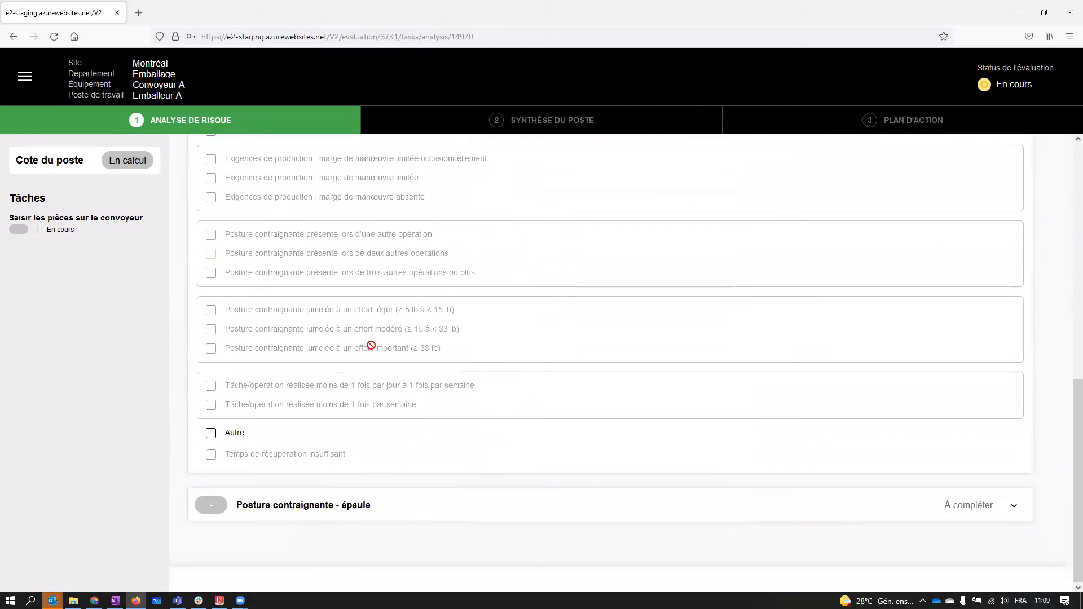
pyautogui.click(293, 509)
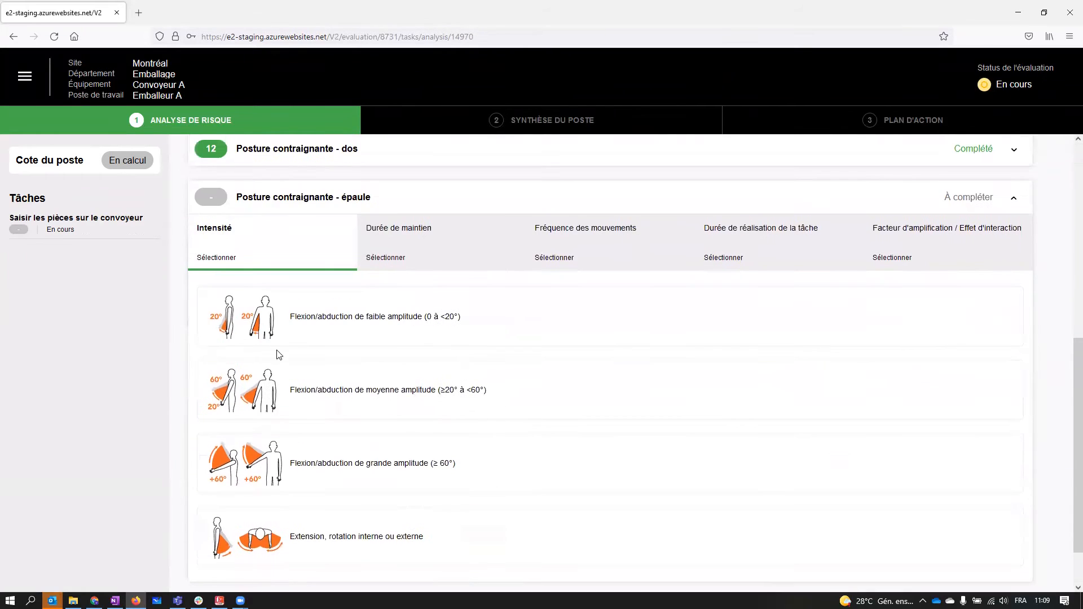
pyautogui.click(261, 314)
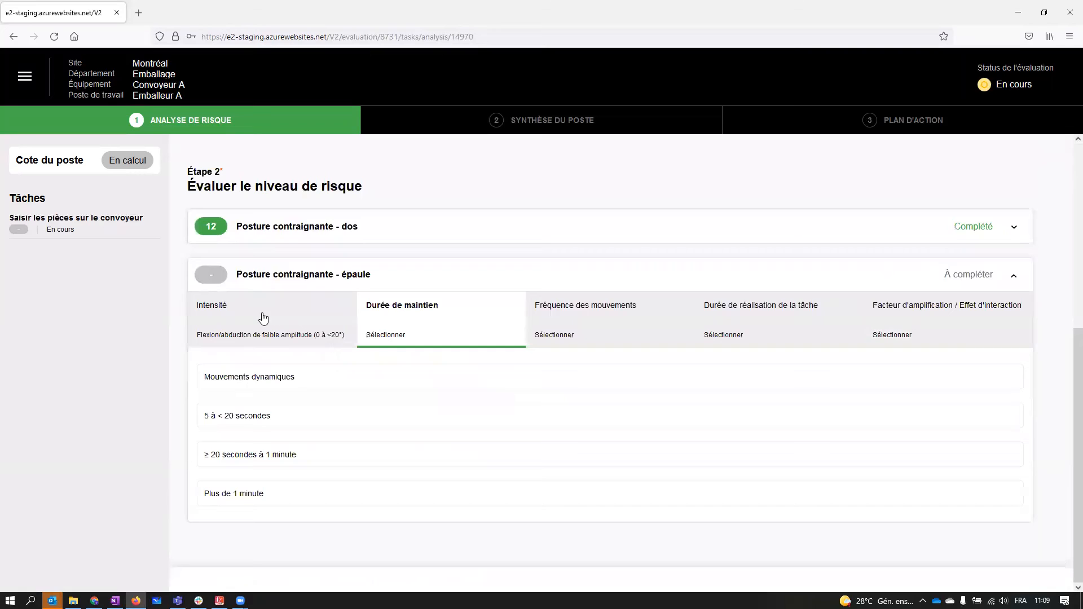
pyautogui.click(284, 376)
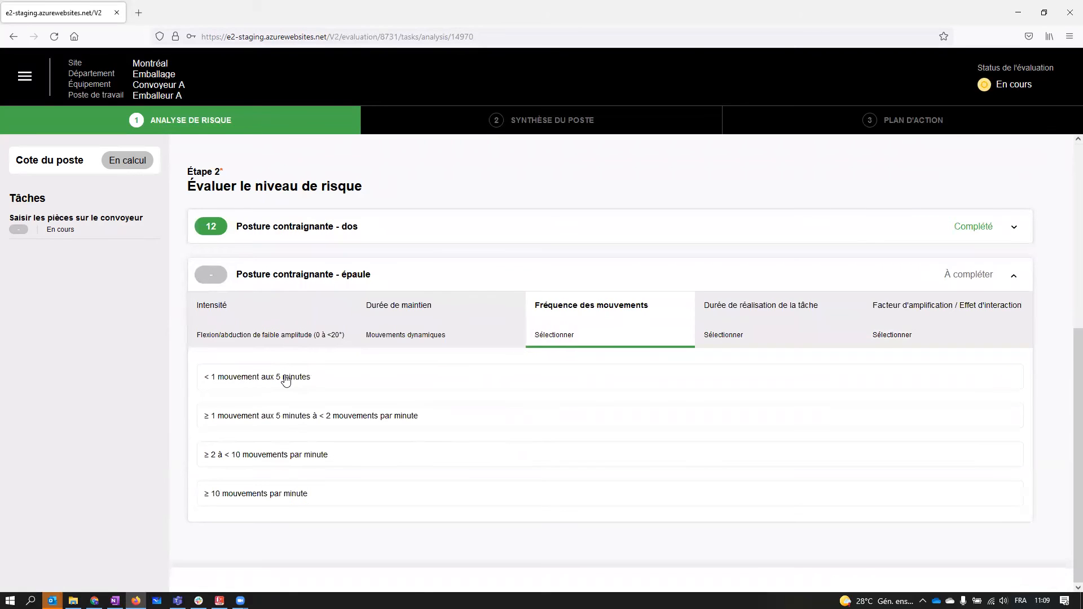
# - Rate the shoulder posture at "≥ 2 à < 10 mouvements par minute" and "≥ 2 à 4 heures par jour", with amplification factor "Aucun"
pyautogui.click(310, 454)
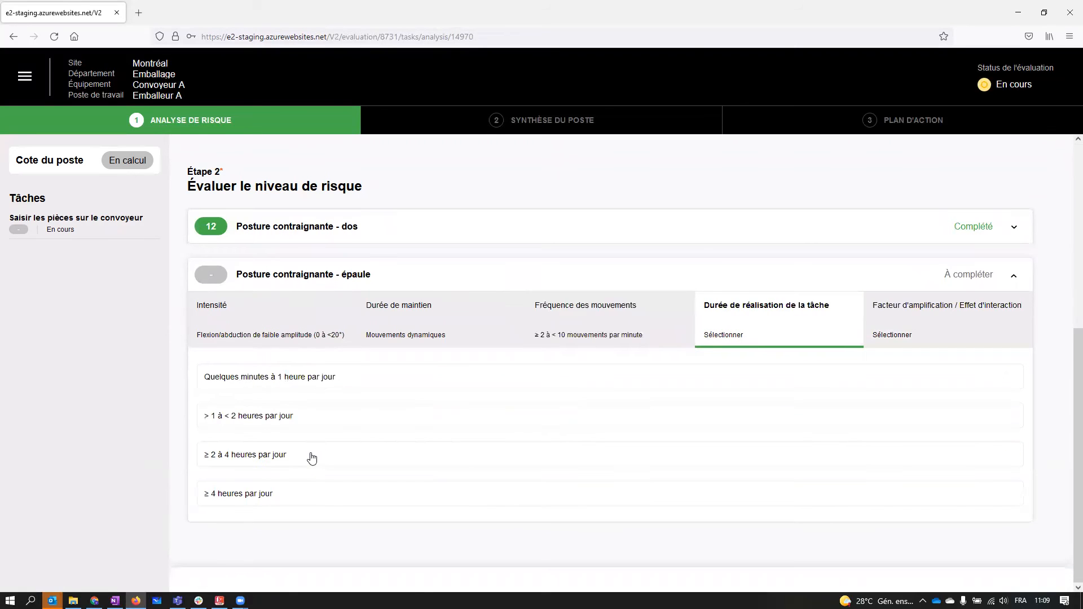
pyautogui.click(267, 459)
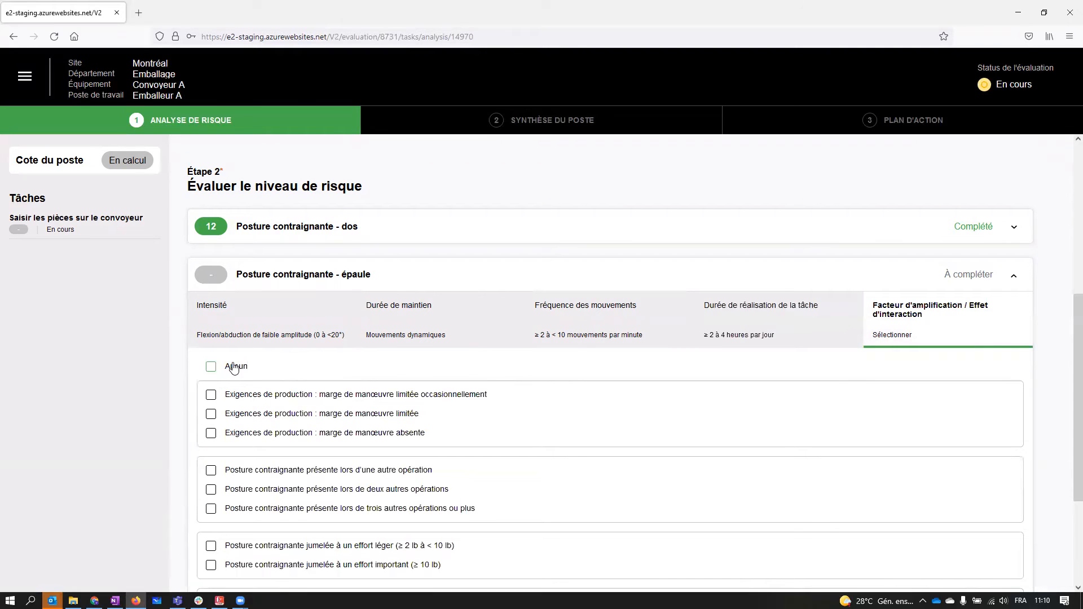
pyautogui.click(234, 368)
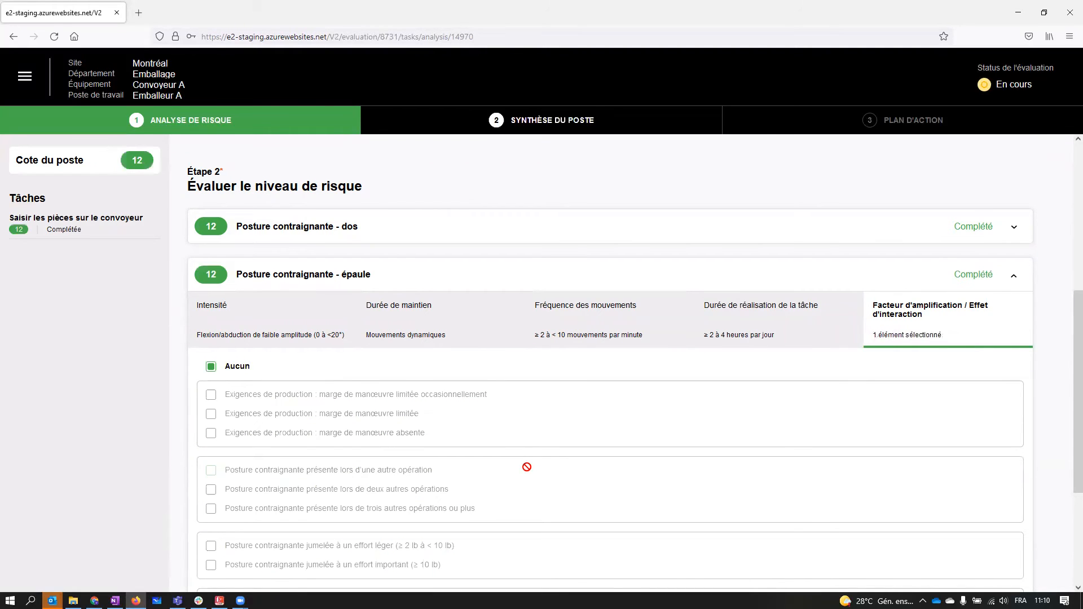
# - Show the task's risk factor ratings in the workstation synthesis and open the ergonomic risk evaluation report
pyautogui.scroll(-3, 634, 479)
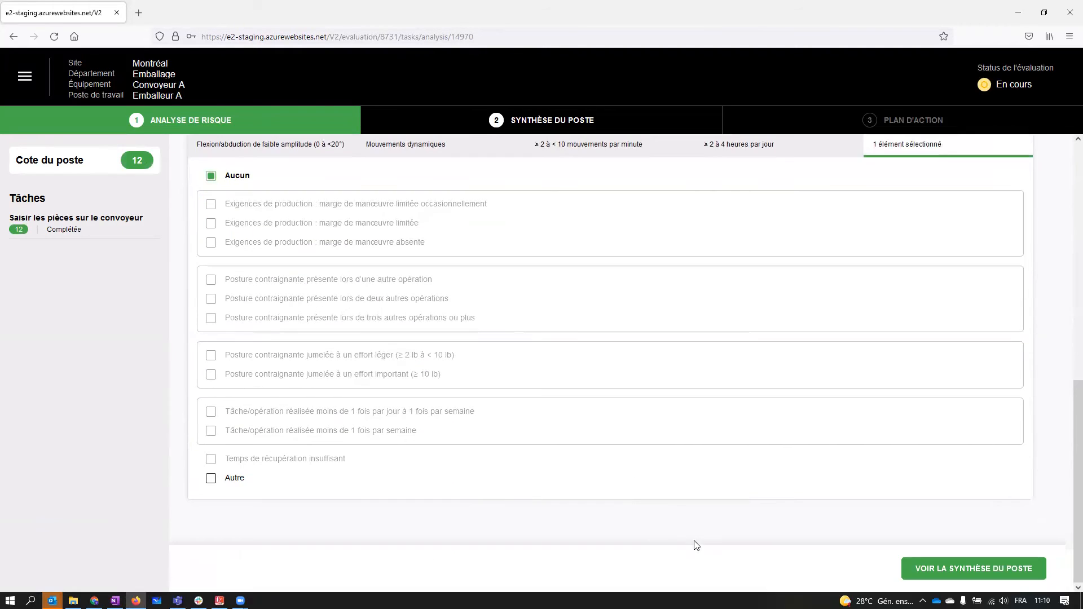
pyautogui.click(985, 573)
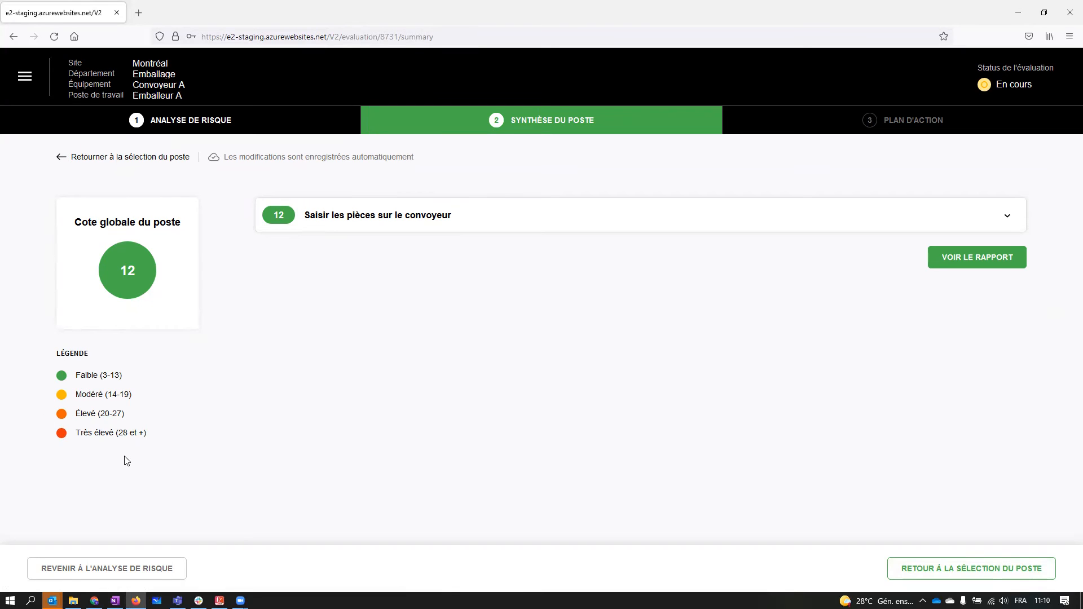
pyautogui.click(1008, 220)
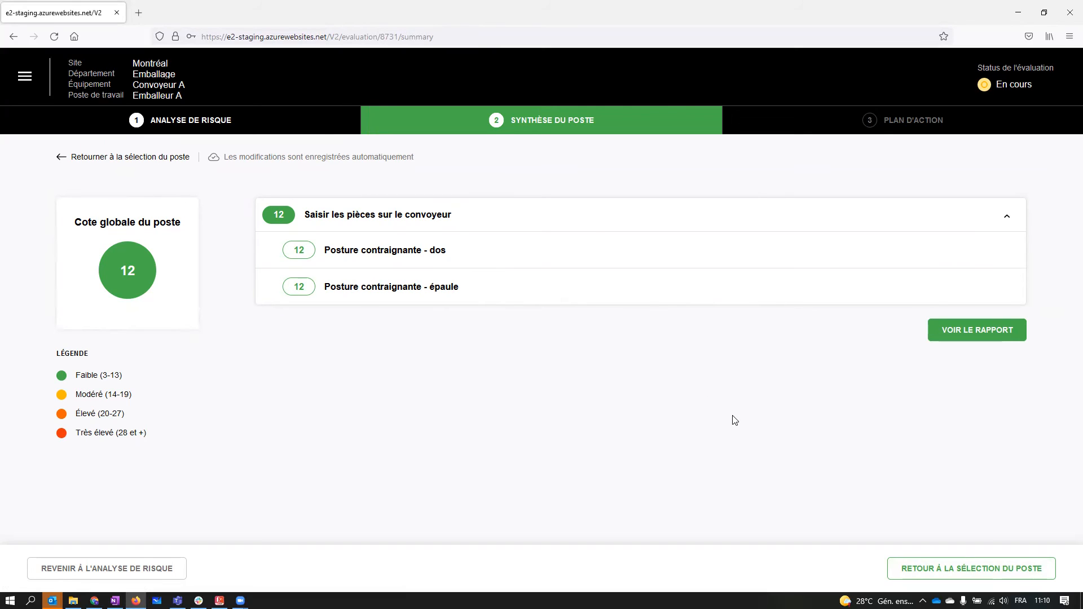
pyautogui.click(989, 334)
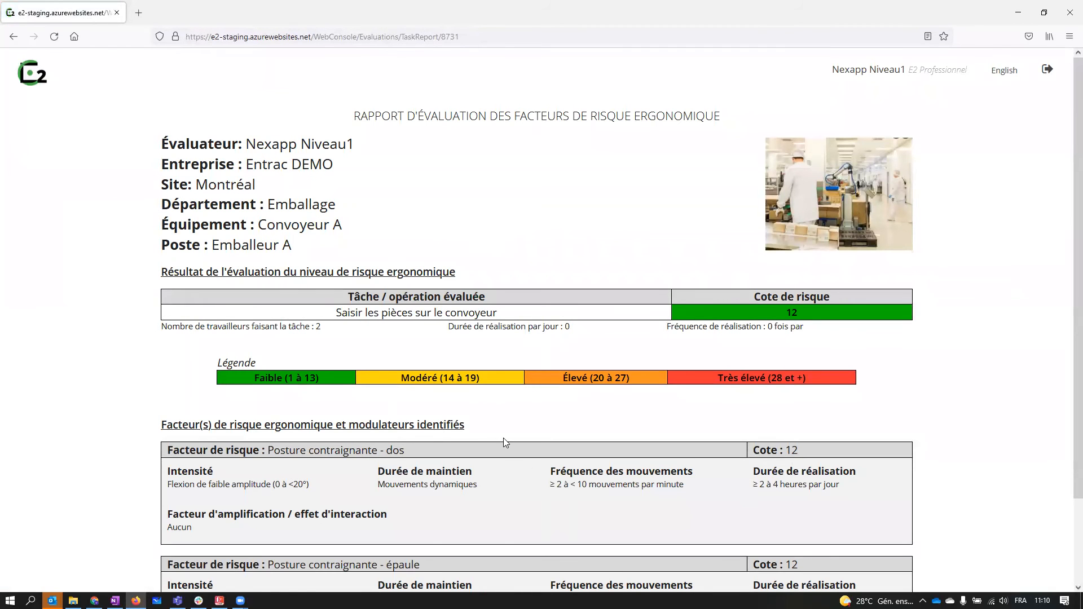
# - Review the ergonomic risk report to its end and leave it to make another evaluation, accepting that the current evaluation's data is discarded
pyautogui.scroll(-3, 508, 426)
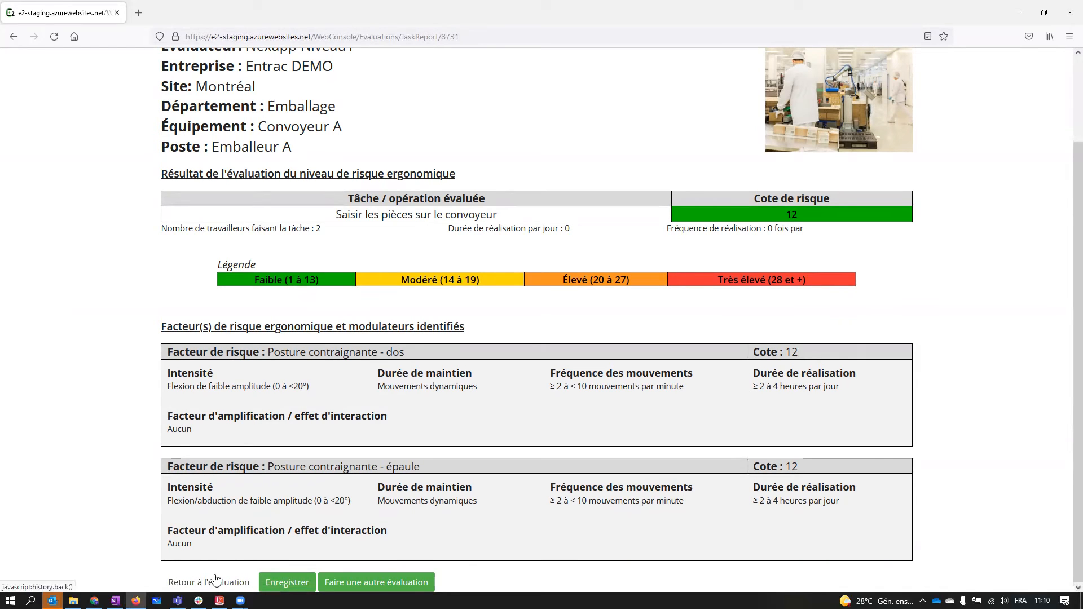
pyautogui.click(418, 584)
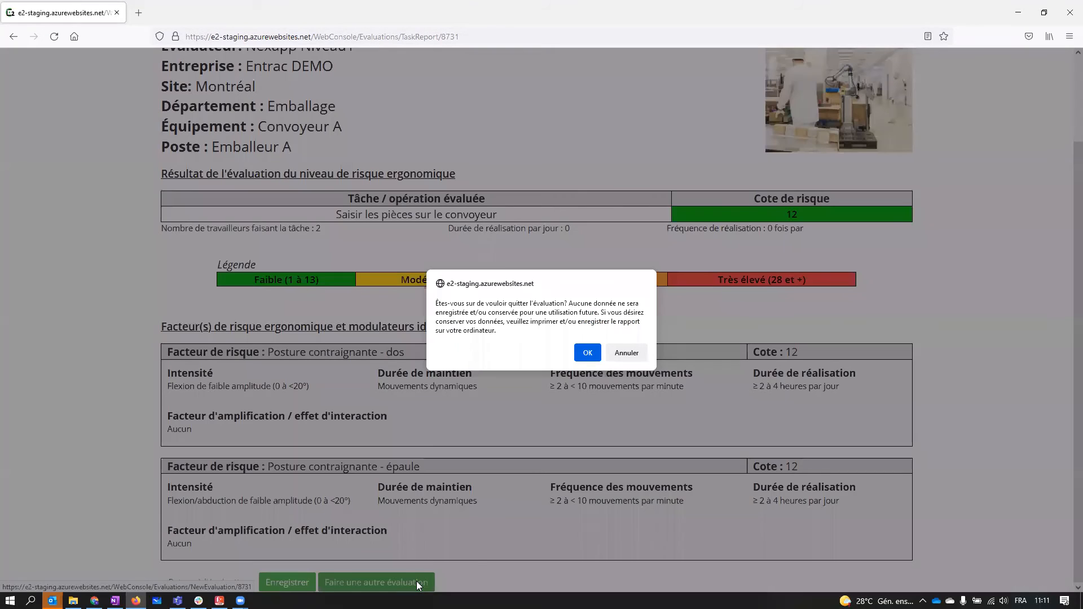
pyautogui.click(591, 355)
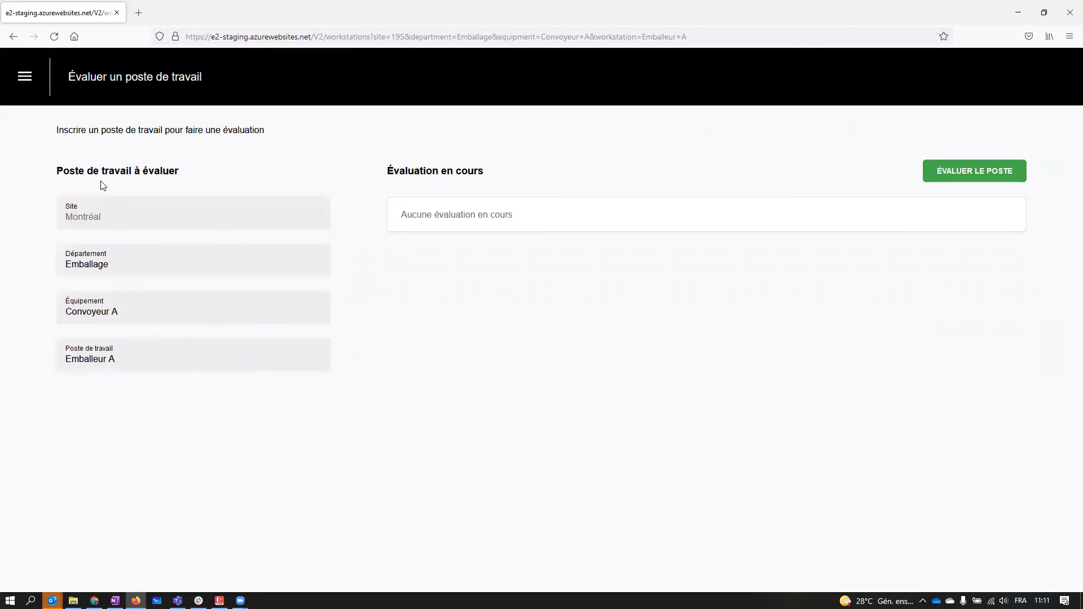
# - Start a new evaluation of the Emballeur A workstation and try returning to the workstation selection and resuming the evaluation from there
pyautogui.click(992, 170)
pyautogui.click(216, 251)
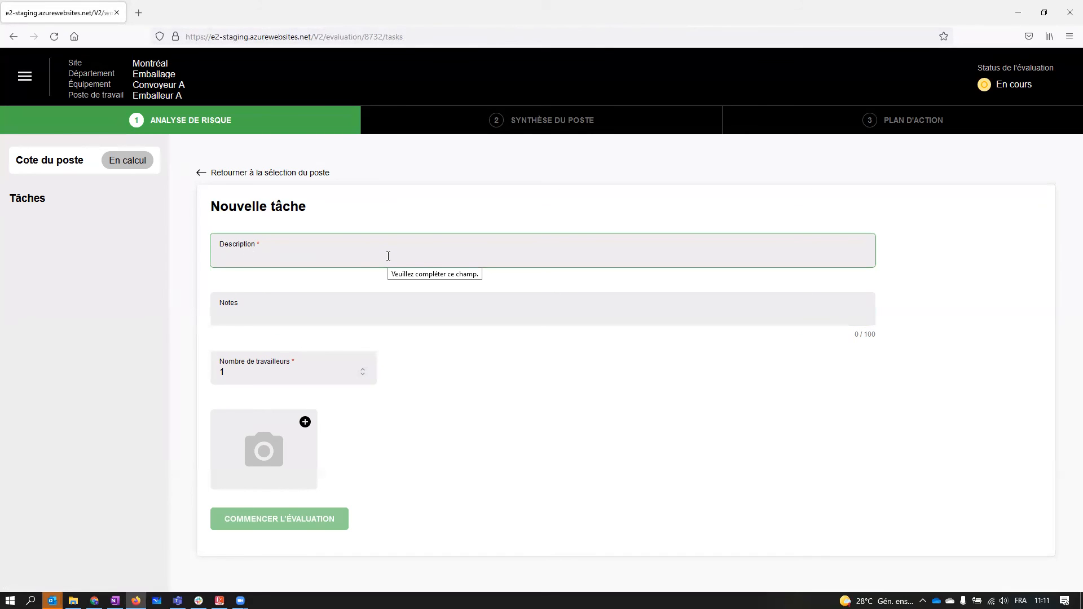
pyautogui.click(300, 174)
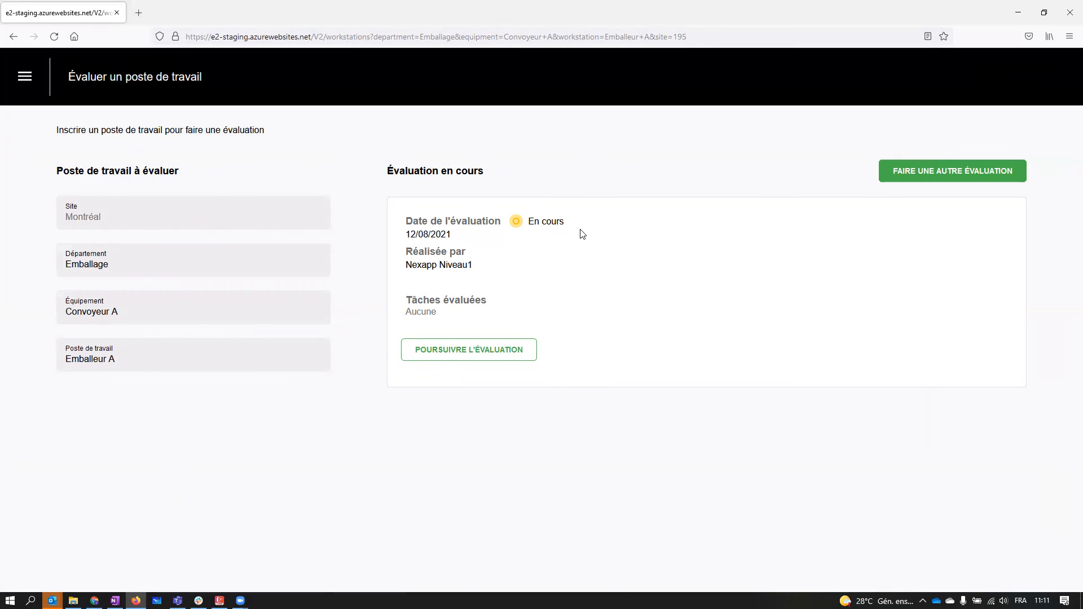
pyautogui.click(507, 351)
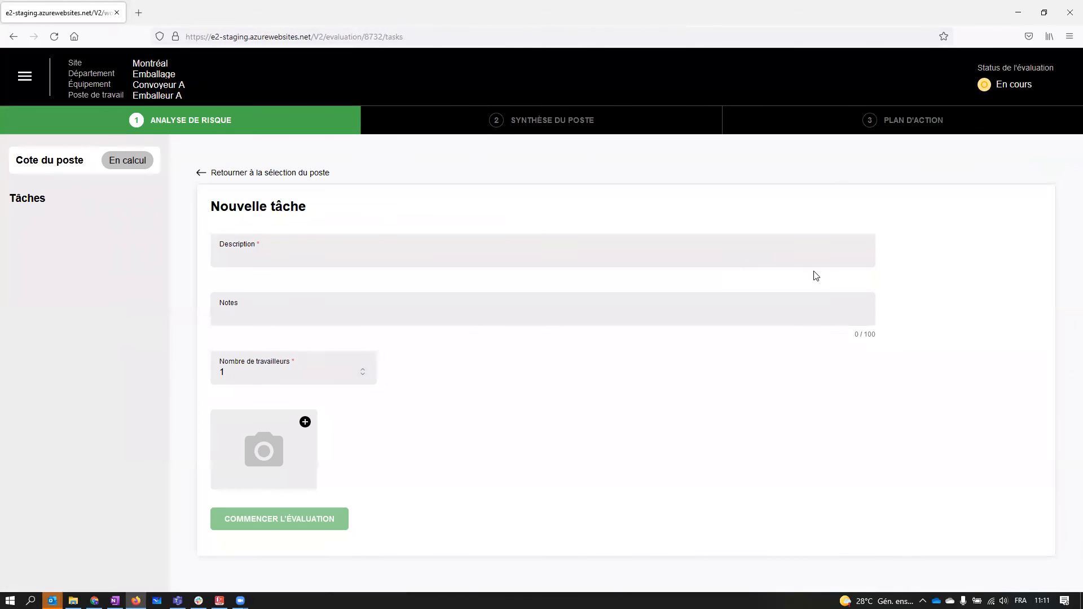
pyautogui.click(285, 175)
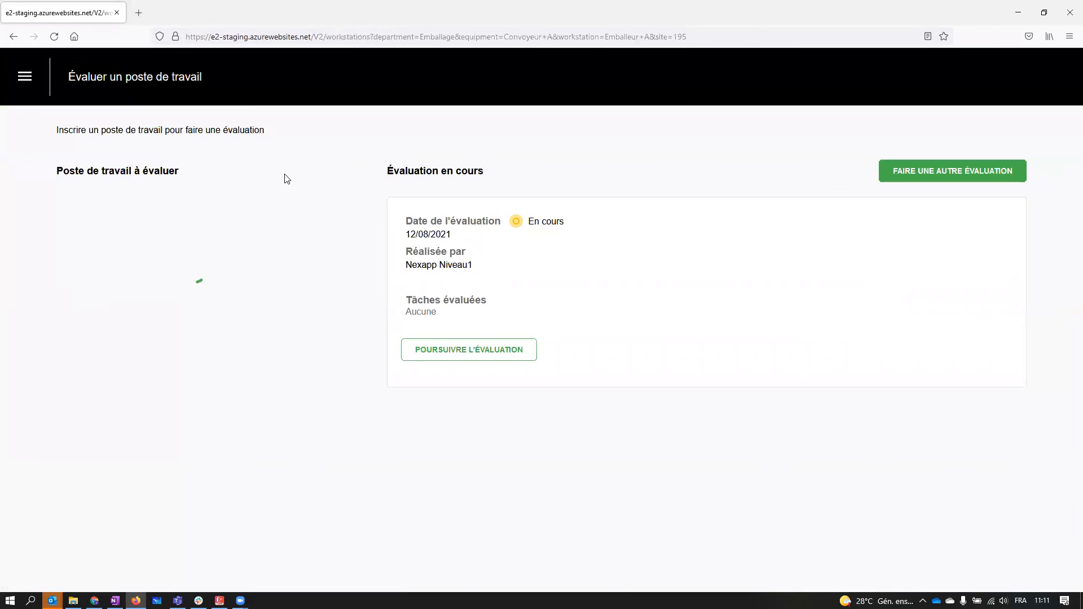
# - Change the workstation to evaluate to equipment "Convoyeur B" and workstation "Emballeur B"
pyautogui.click(237, 309)
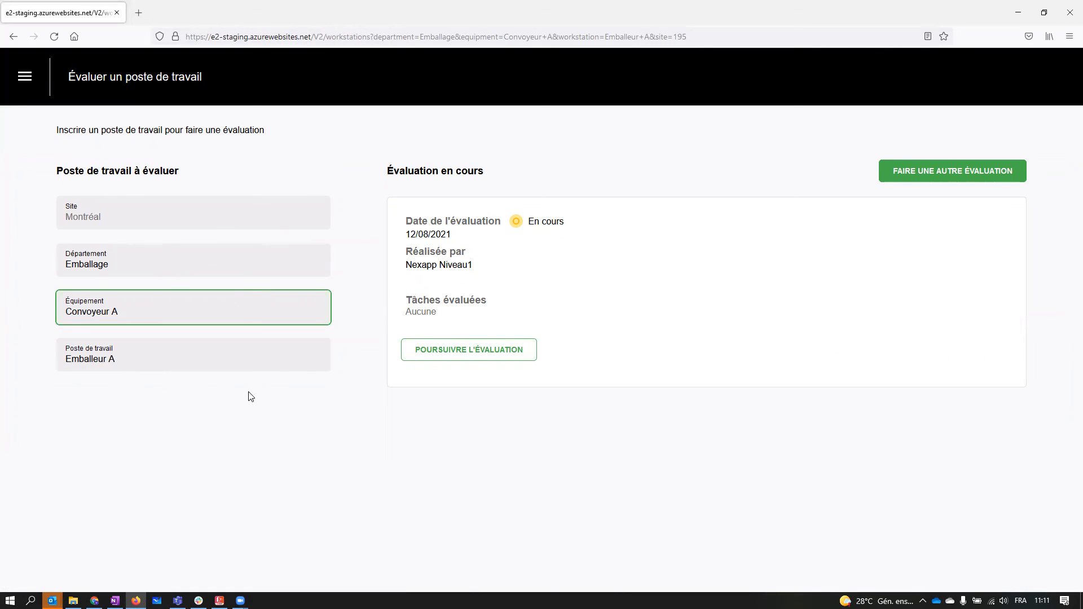
pyautogui.press('BackSpace')
pyautogui.write('B')
pyautogui.click(142, 360)
pyautogui.press('BackSpace')
pyautogui.write('B')
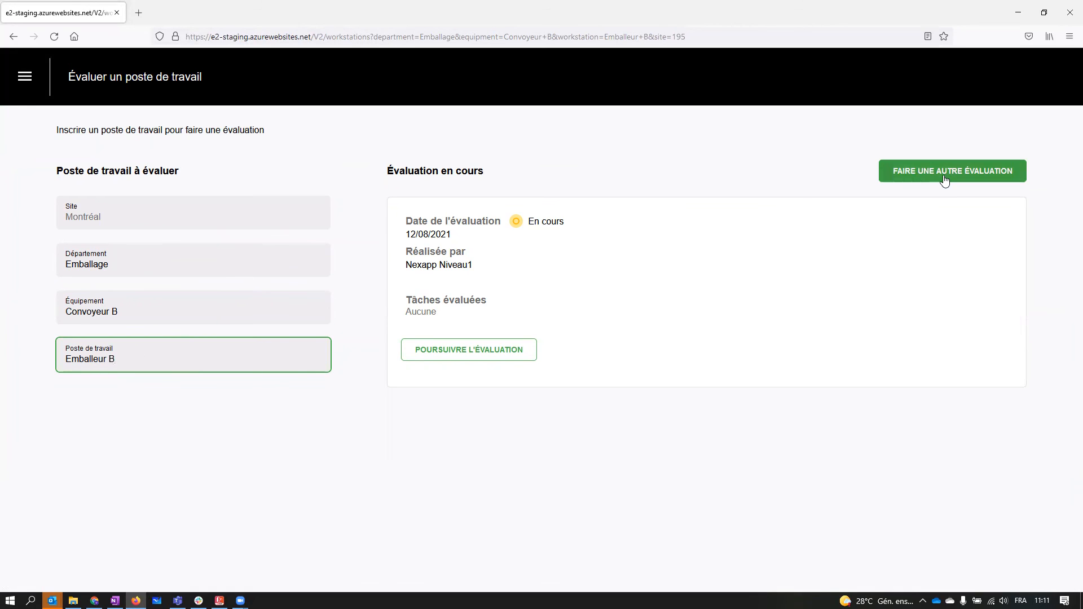
# - Start another evaluation for the Emballeur B workstation, agreeing to delete the evaluation in progress
pyautogui.click(951, 175)
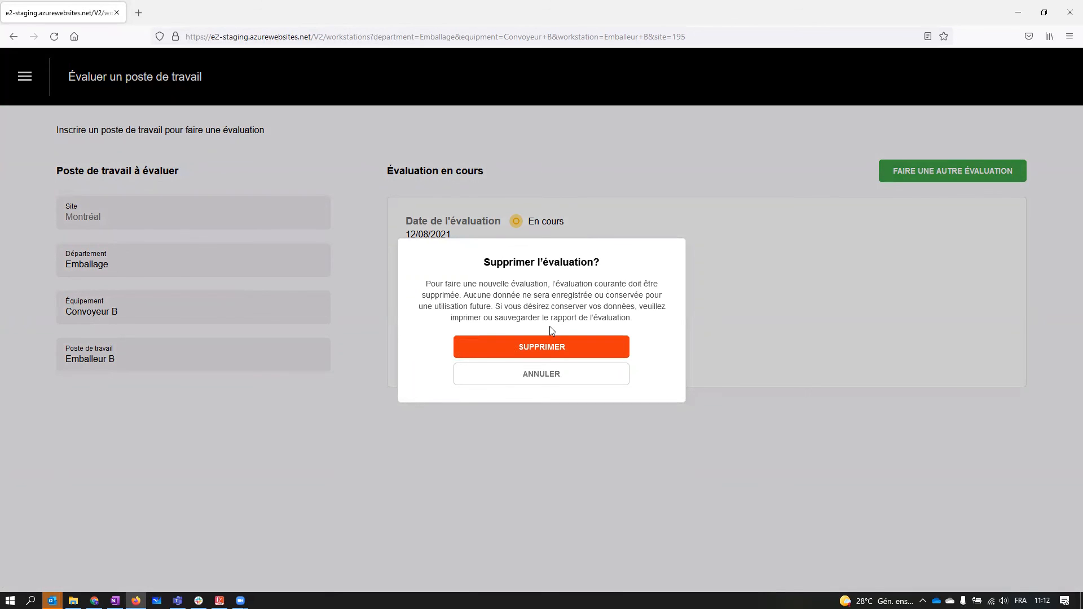
pyautogui.click(526, 351)
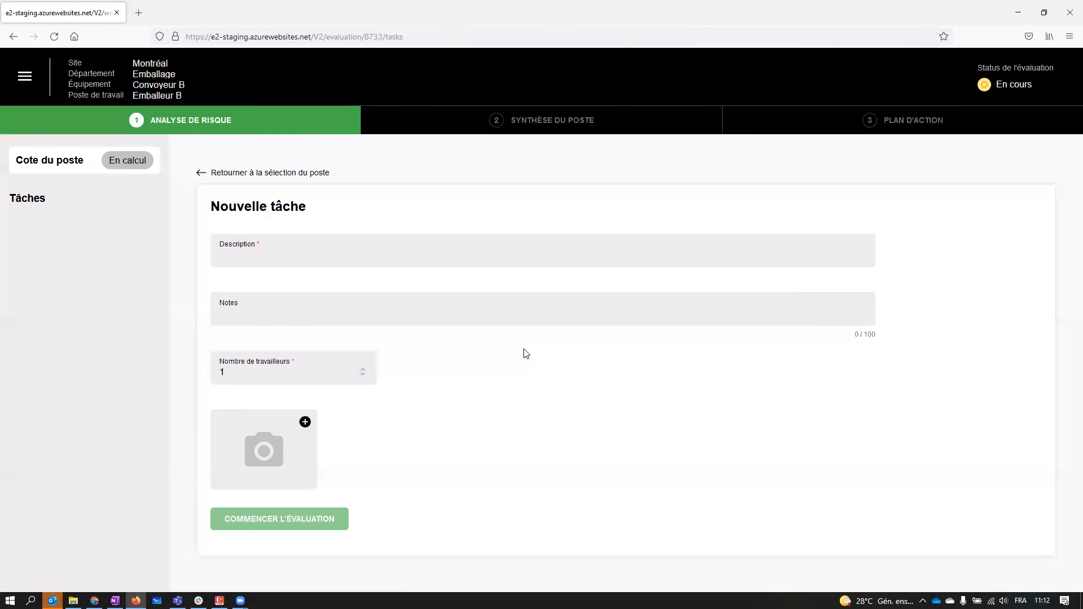